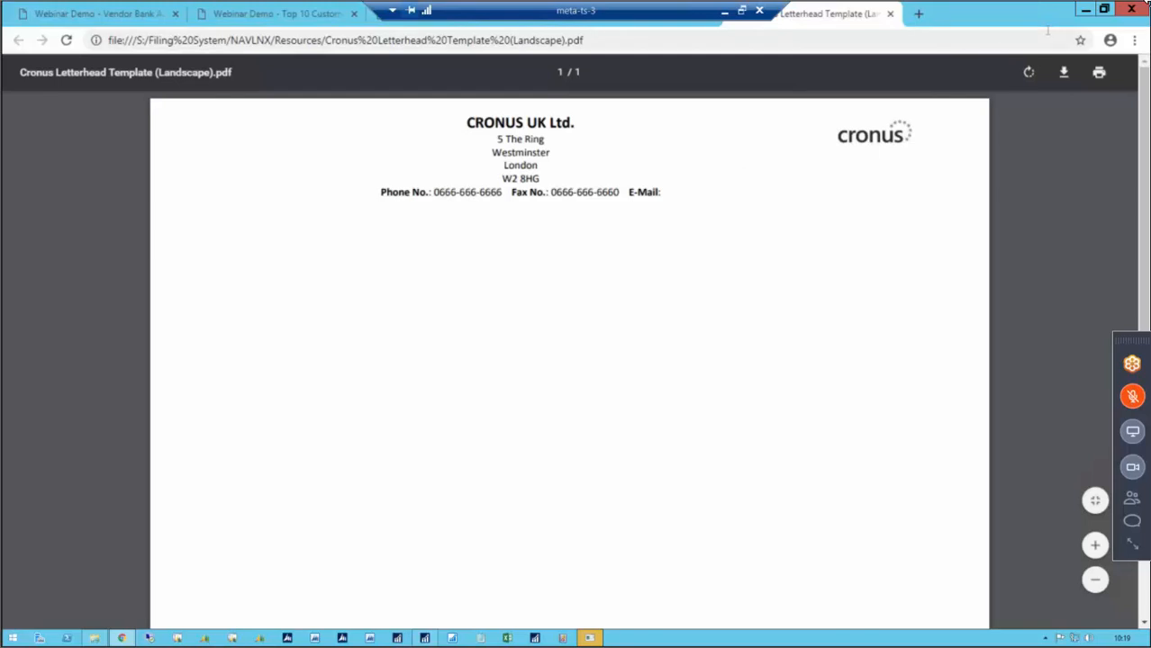
# Run the Webinar Demo - Custom Doc Output EG - Posted SI output profile for invoice 103018 and submit the request.
pyautogui.click(1084, 13)
pyautogui.click(424, 637)
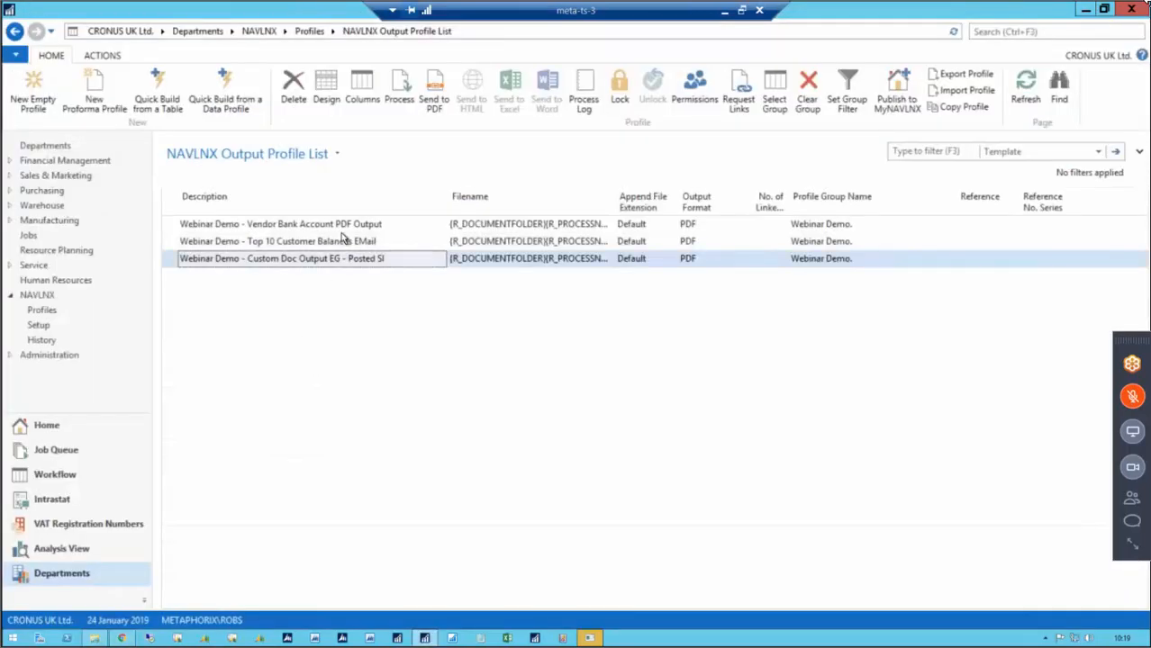
pyautogui.click(402, 93)
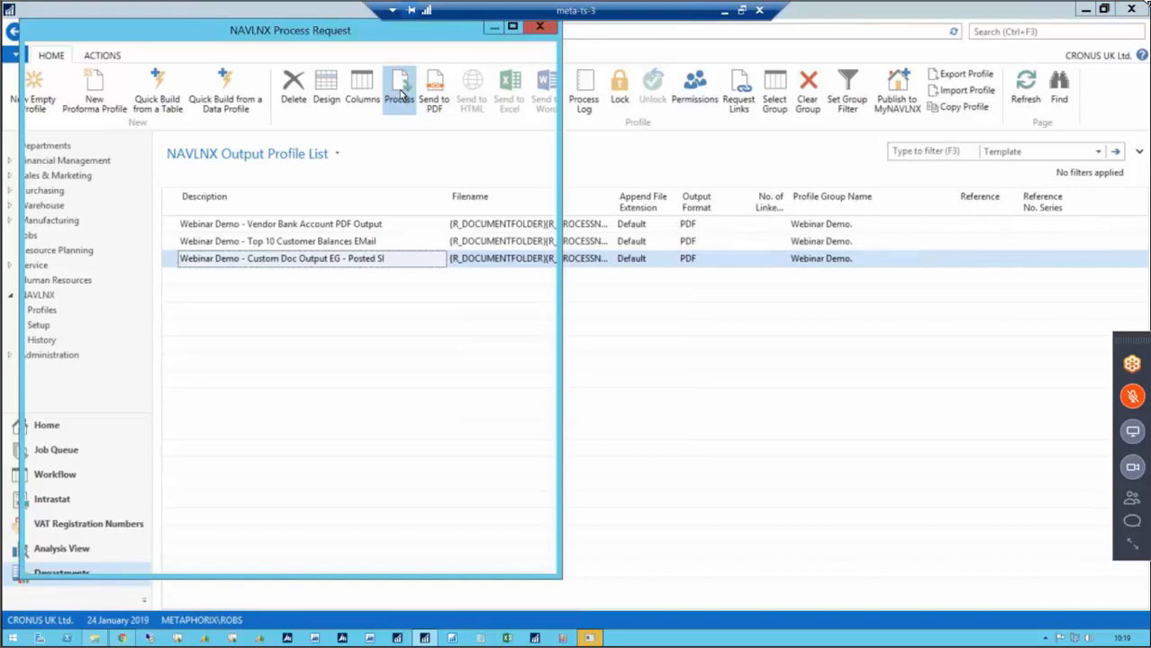
pyautogui.click(372, 198)
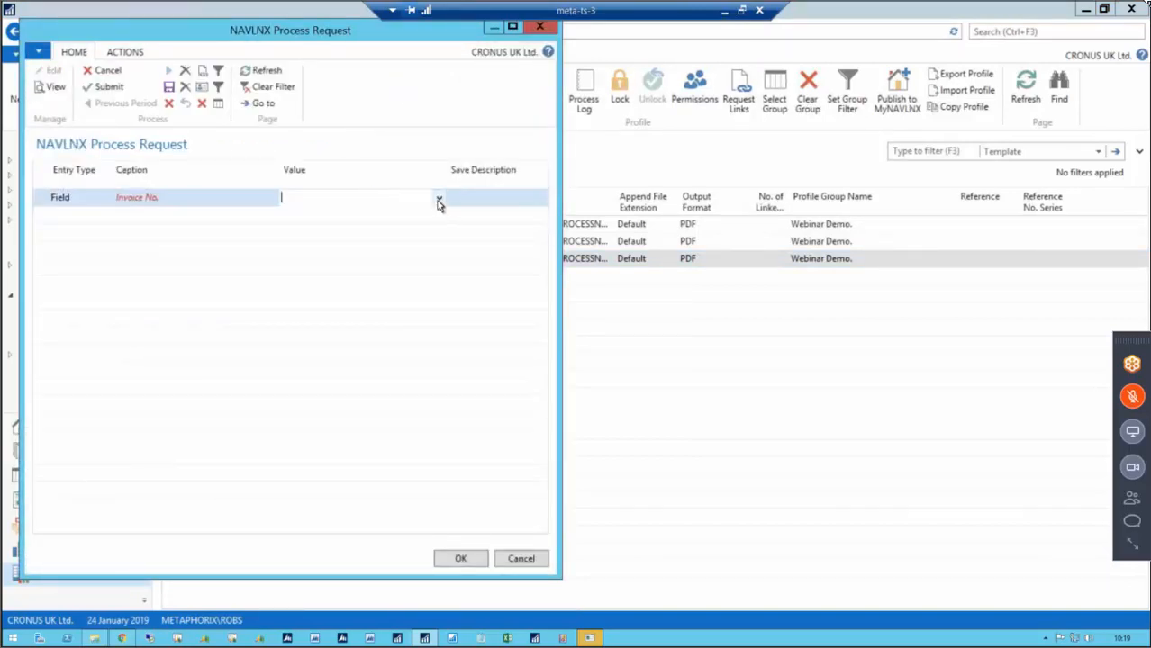
pyautogui.click(438, 201)
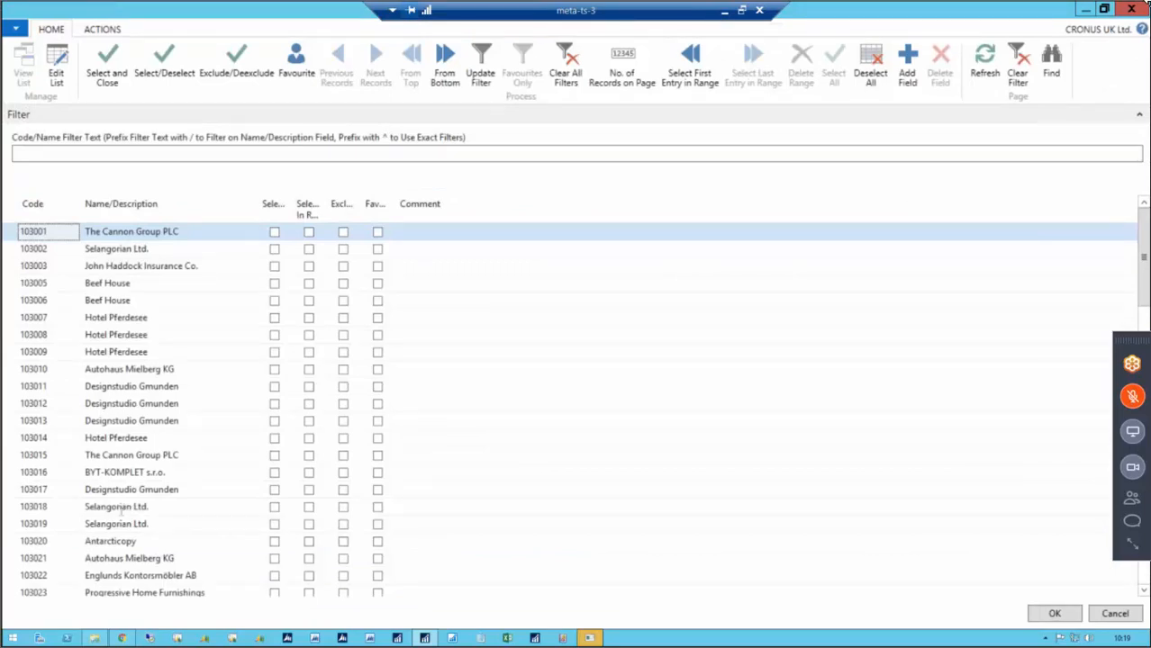
pyautogui.click(121, 508)
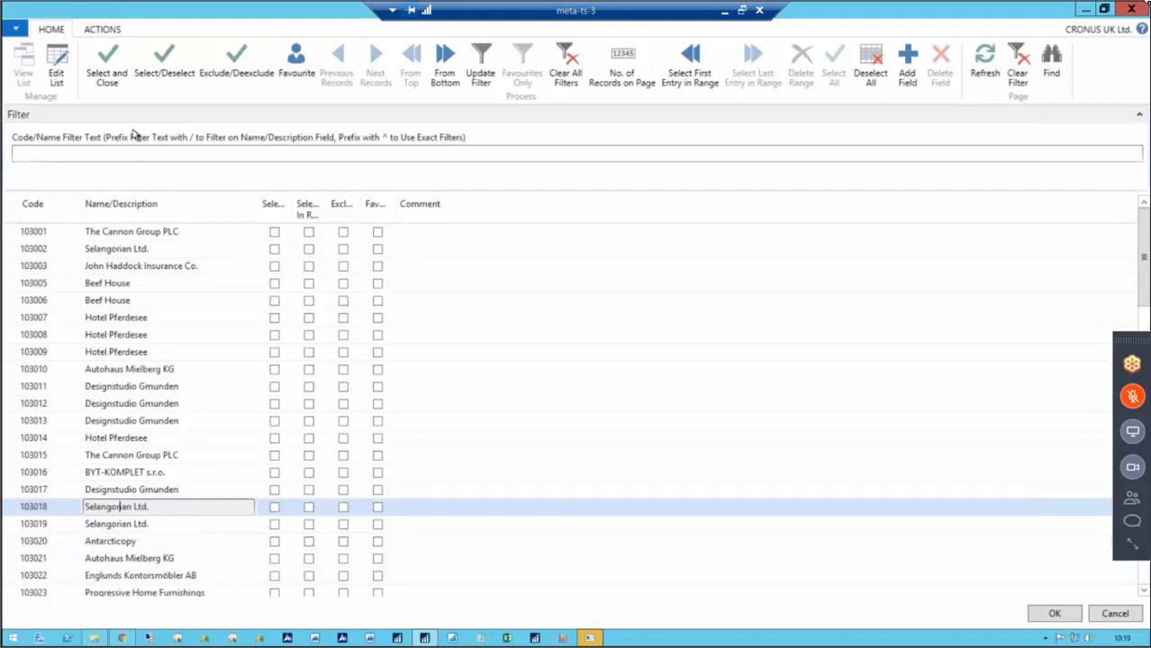
pyautogui.click(1049, 615)
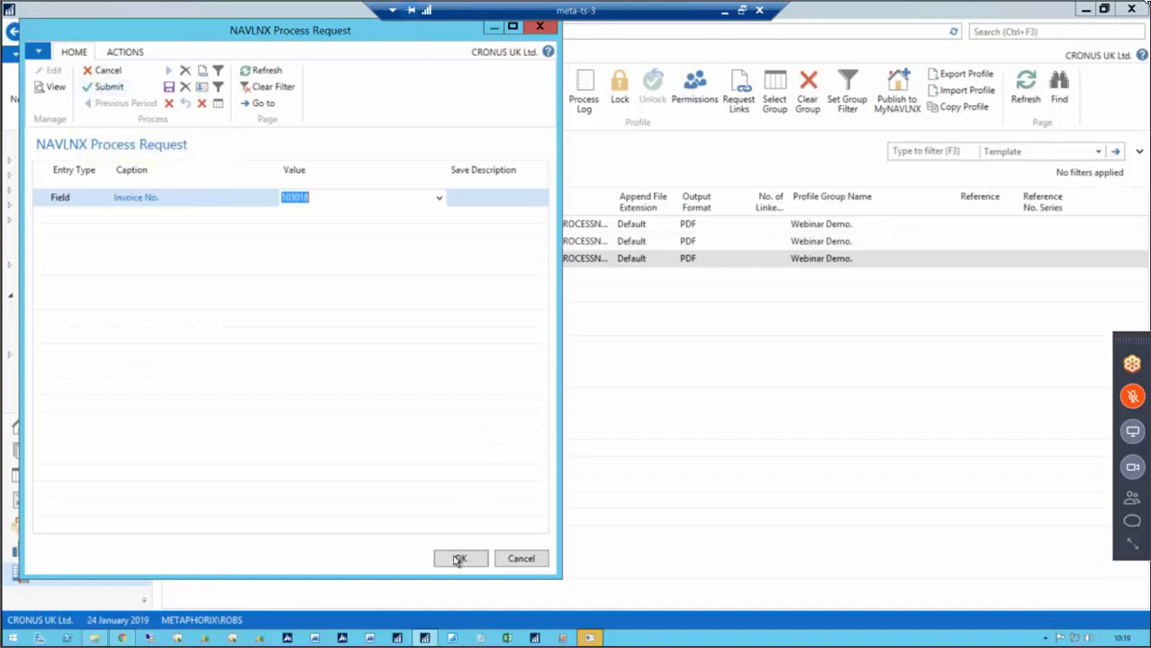
pyautogui.click(108, 87)
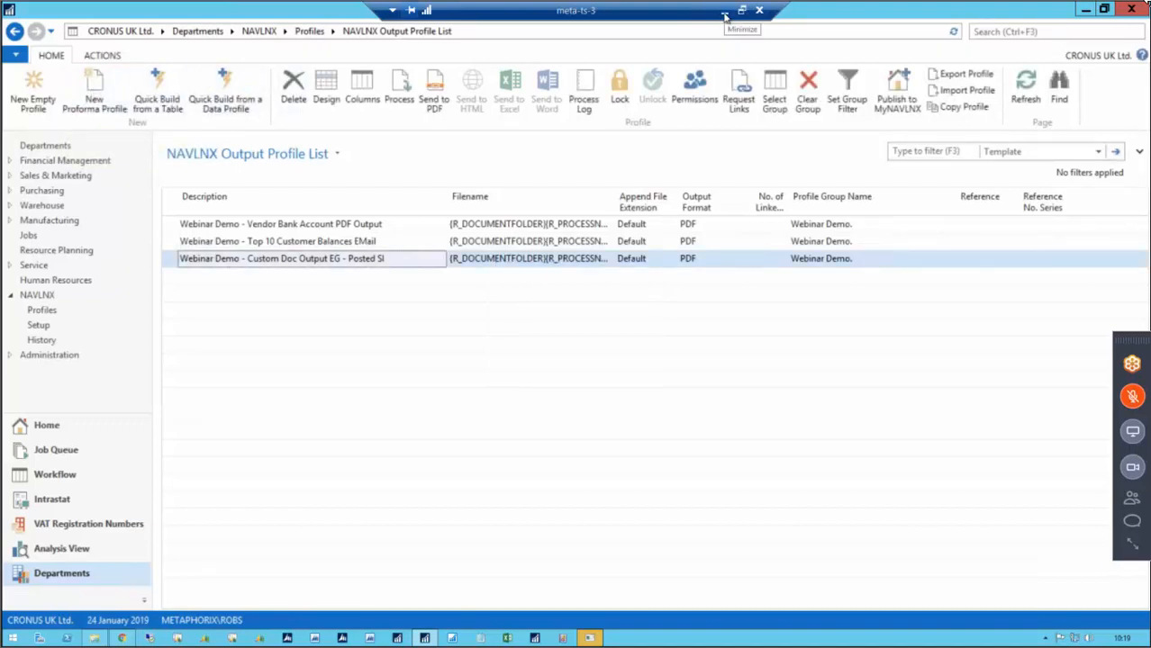
# Switch to Outlook, open the 103018.pdf attachment of the Sales Invoice 103018 email, and scroll through the invoice.
pyautogui.click(725, 16)
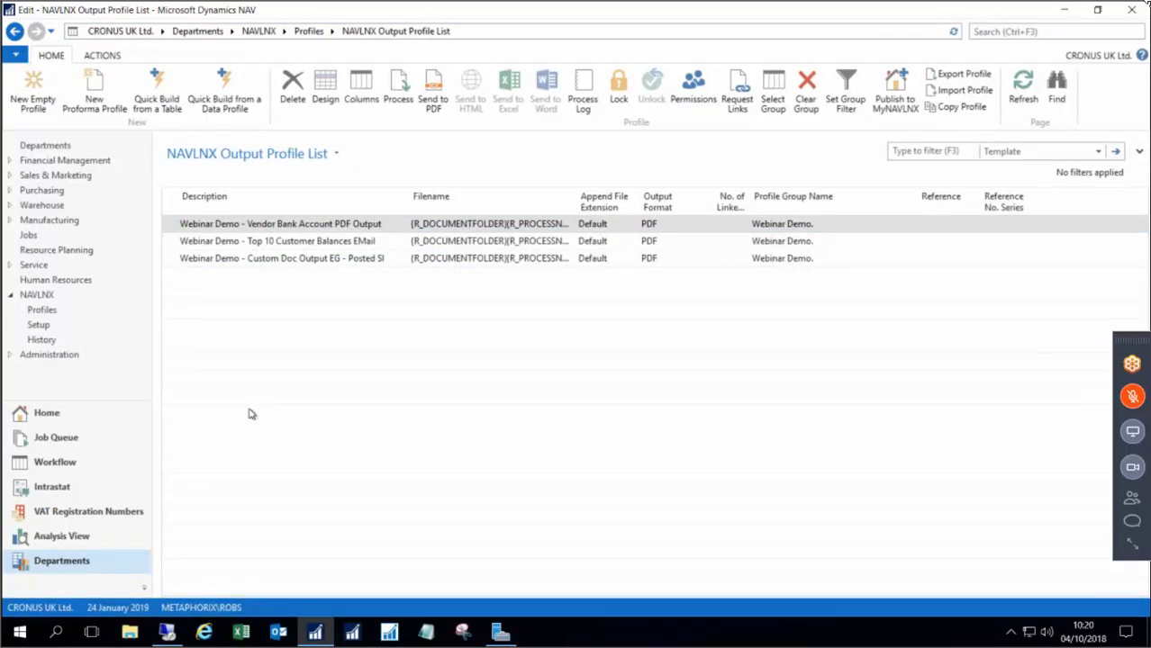
pyautogui.click(171, 634)
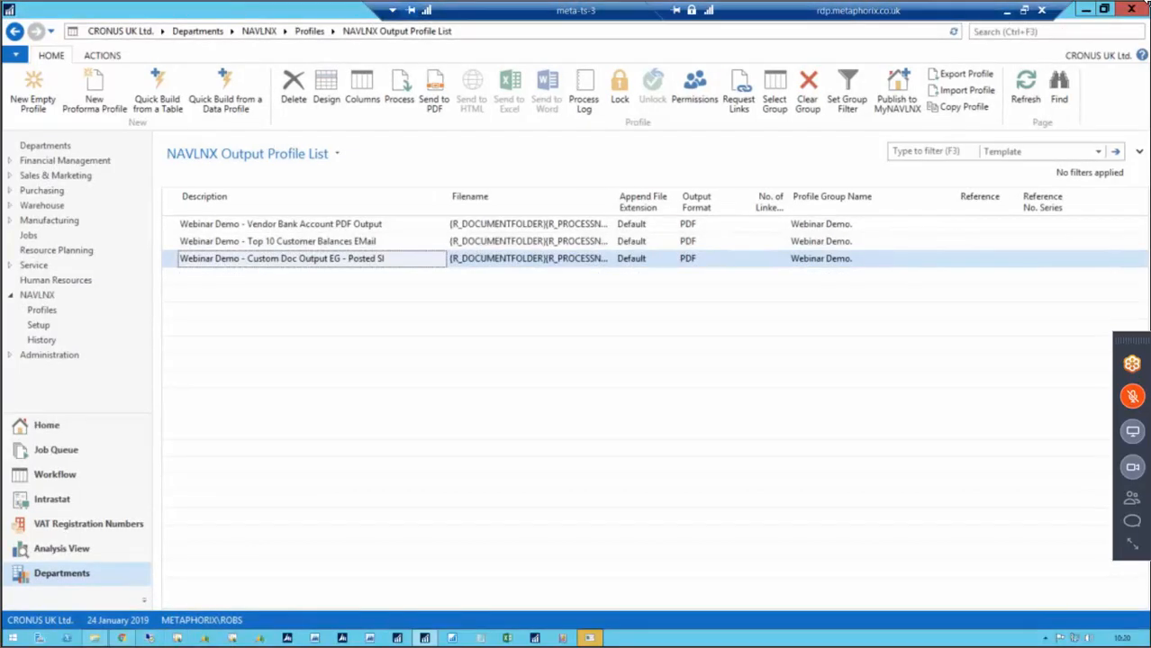
pyautogui.hotkey('alt', 'Tab')
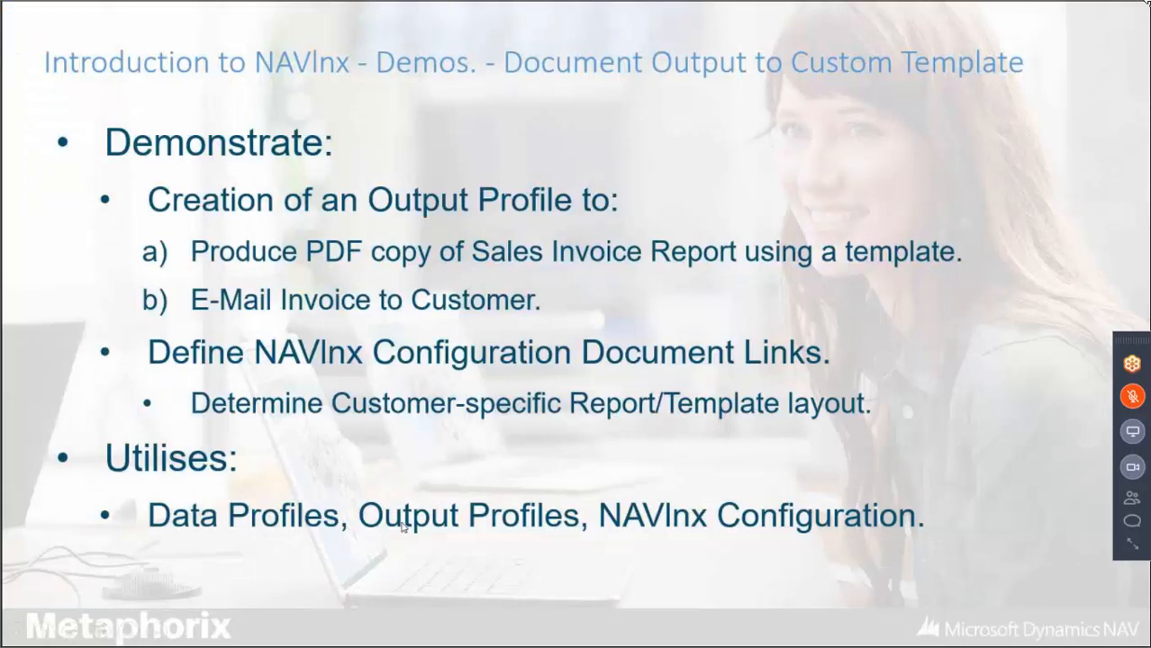
pyautogui.press('super')
pyautogui.moveTo(339, 614)
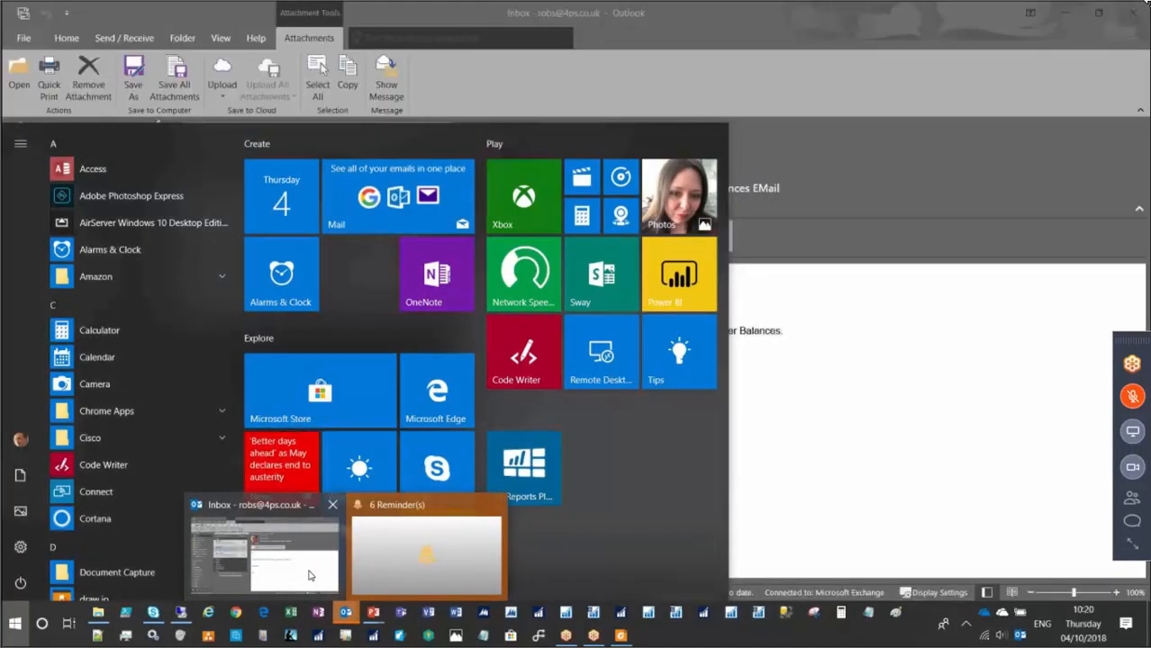
pyautogui.click(309, 576)
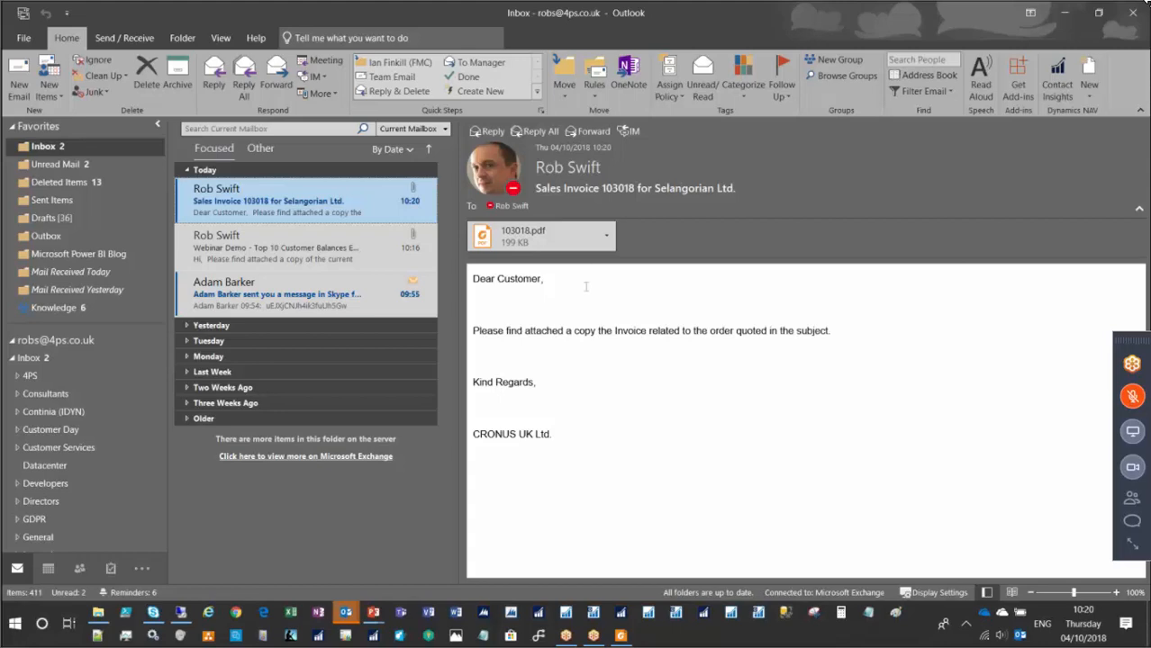
pyautogui.click(510, 251)
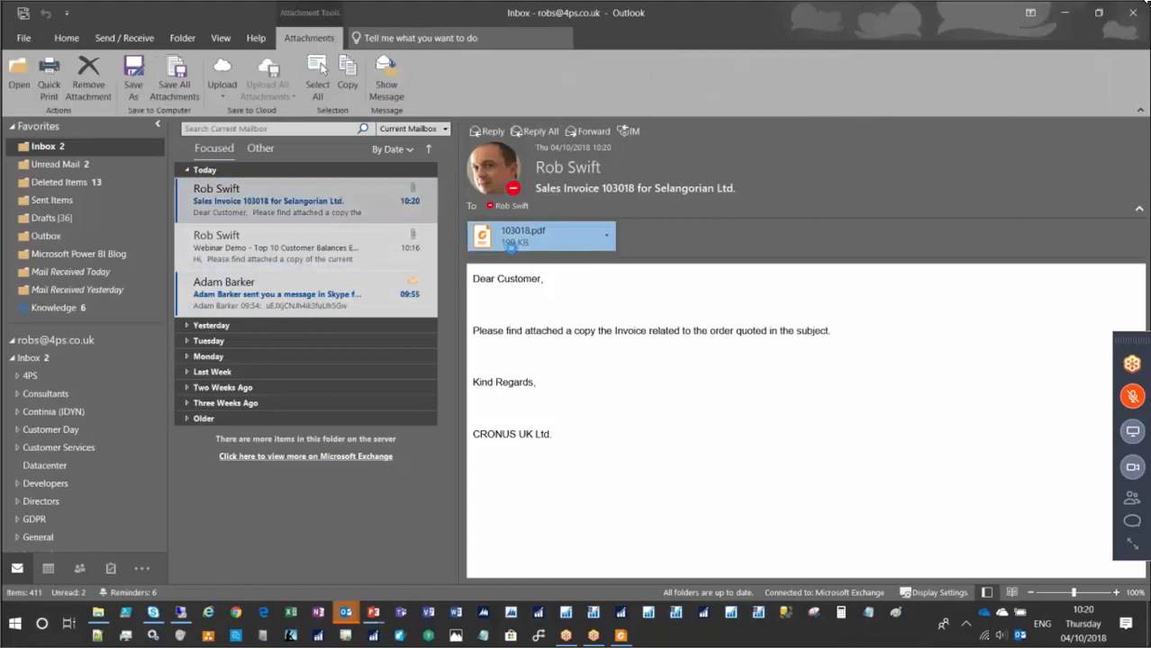
pyautogui.doubleClick(511, 249)
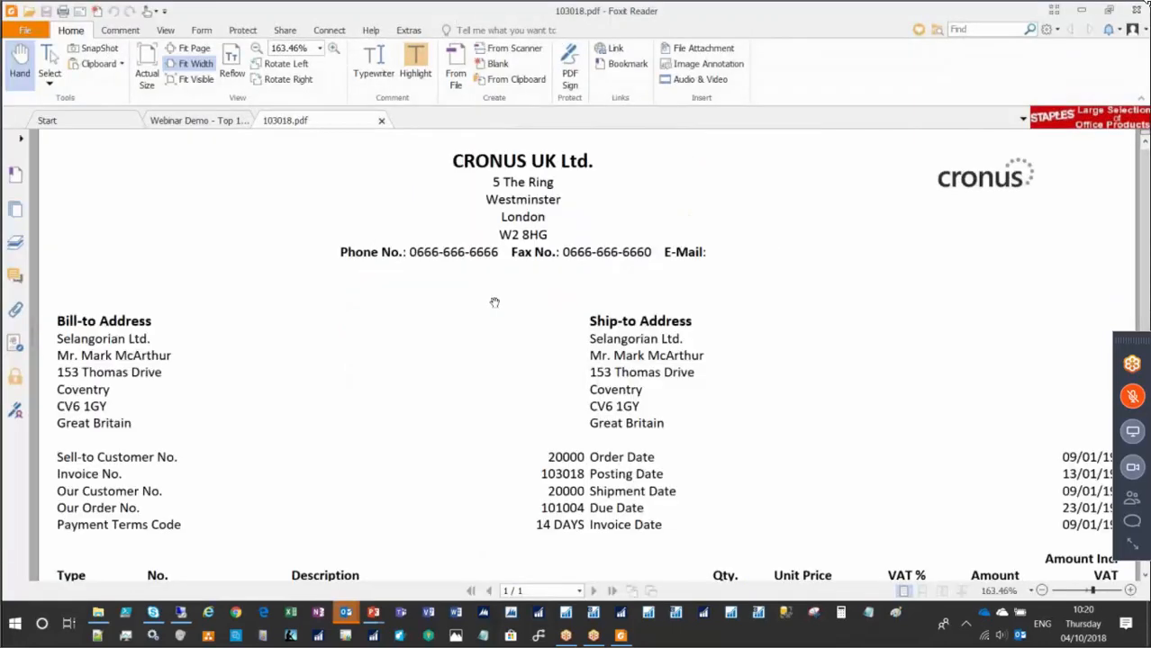
pyautogui.scroll(-1, 494, 302)
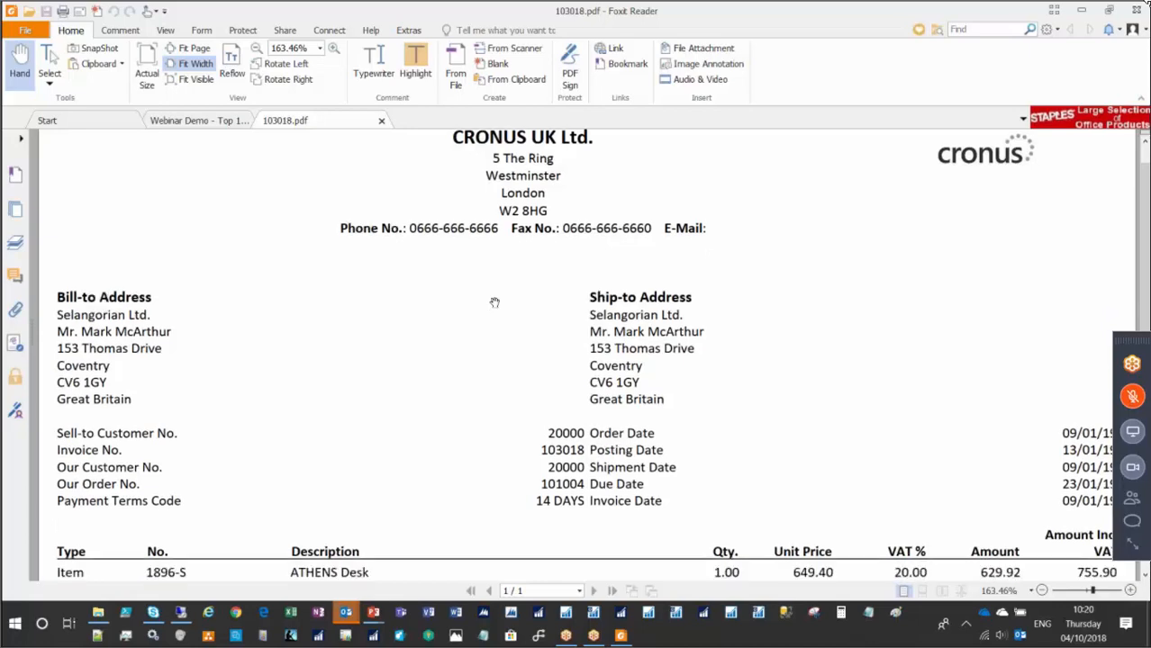
pyautogui.scroll(-7, 494, 303)
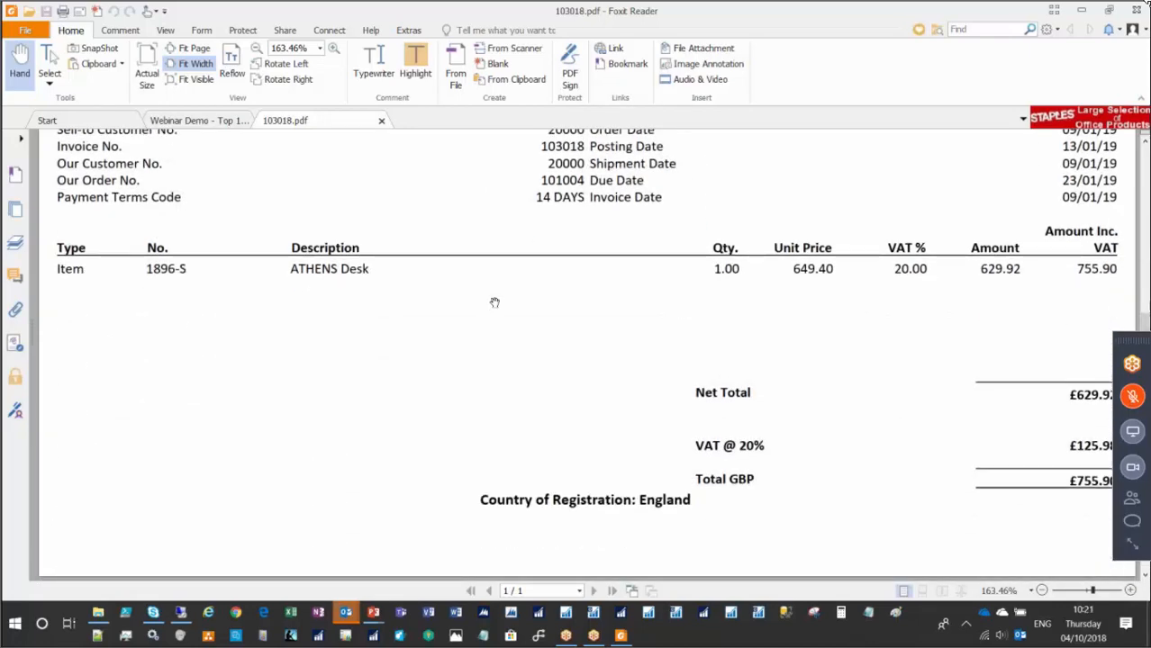
pyautogui.scroll(4, 494, 303)
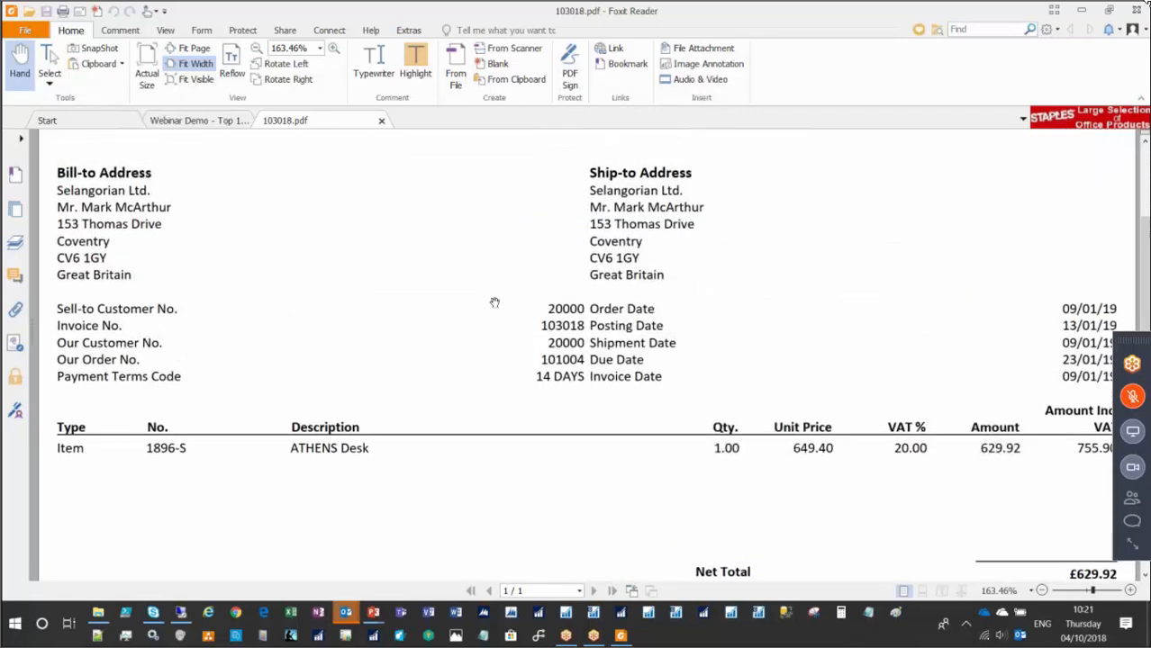
pyautogui.scroll(2, 494, 303)
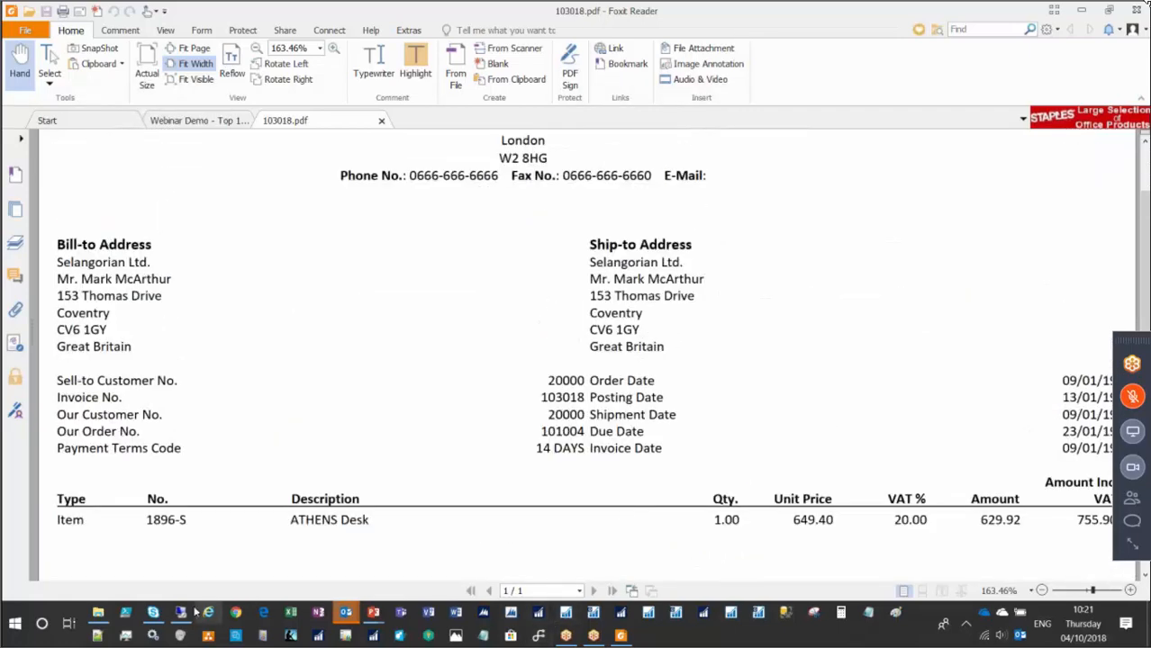
# Return to NAV and open the Posted Sales Invoices list by searching for posted sales invoices.
pyautogui.moveTo(180, 614)
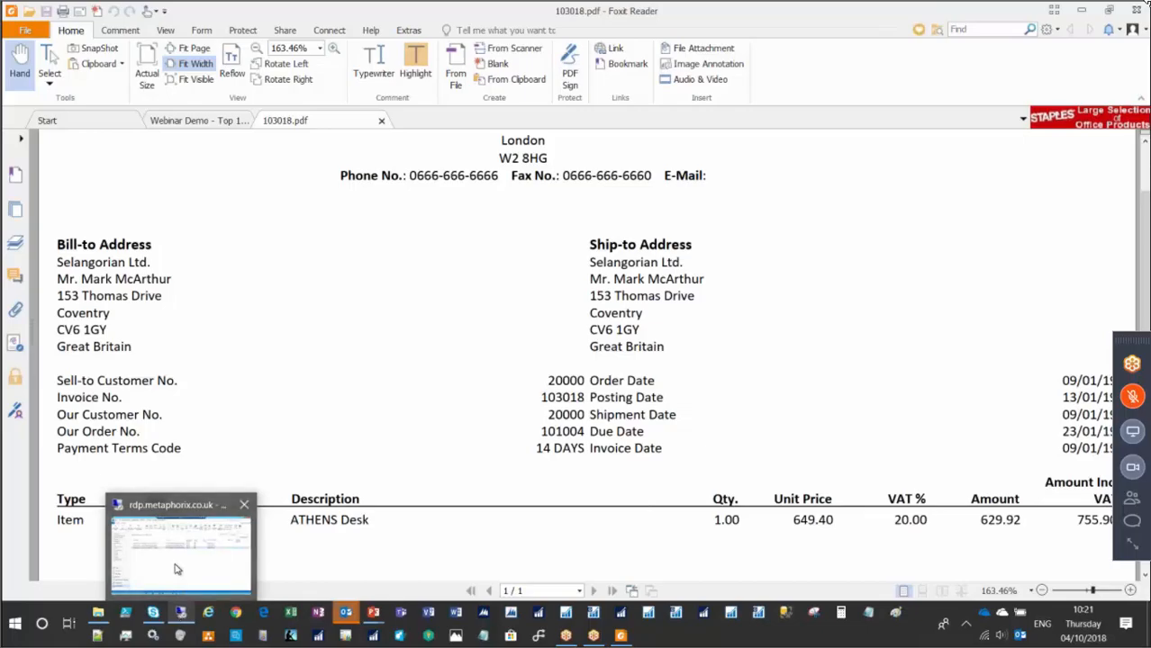
pyautogui.click(176, 566)
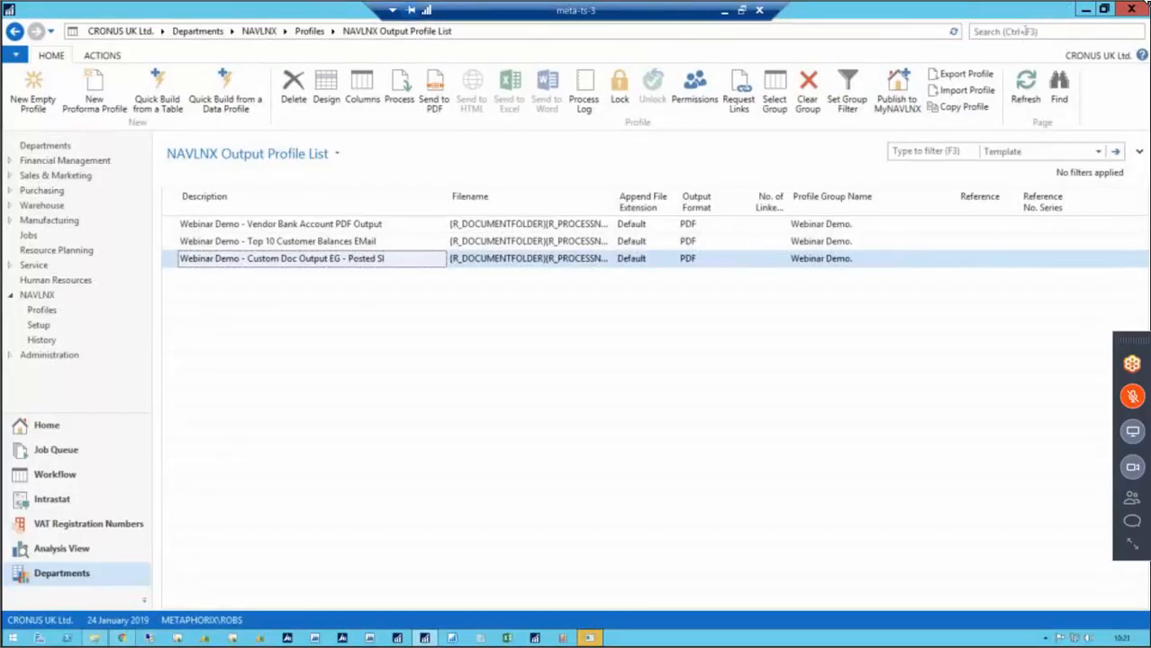
pyautogui.click(1024, 32)
pyautogui.write('poste')
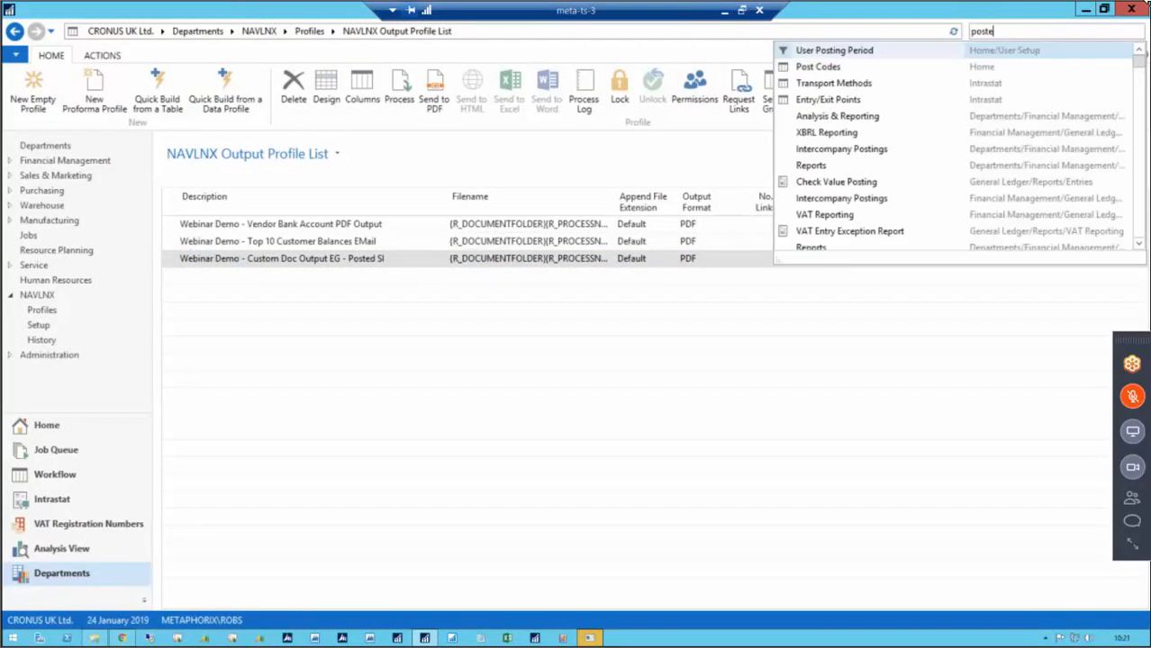
pyautogui.write('d sales invo')
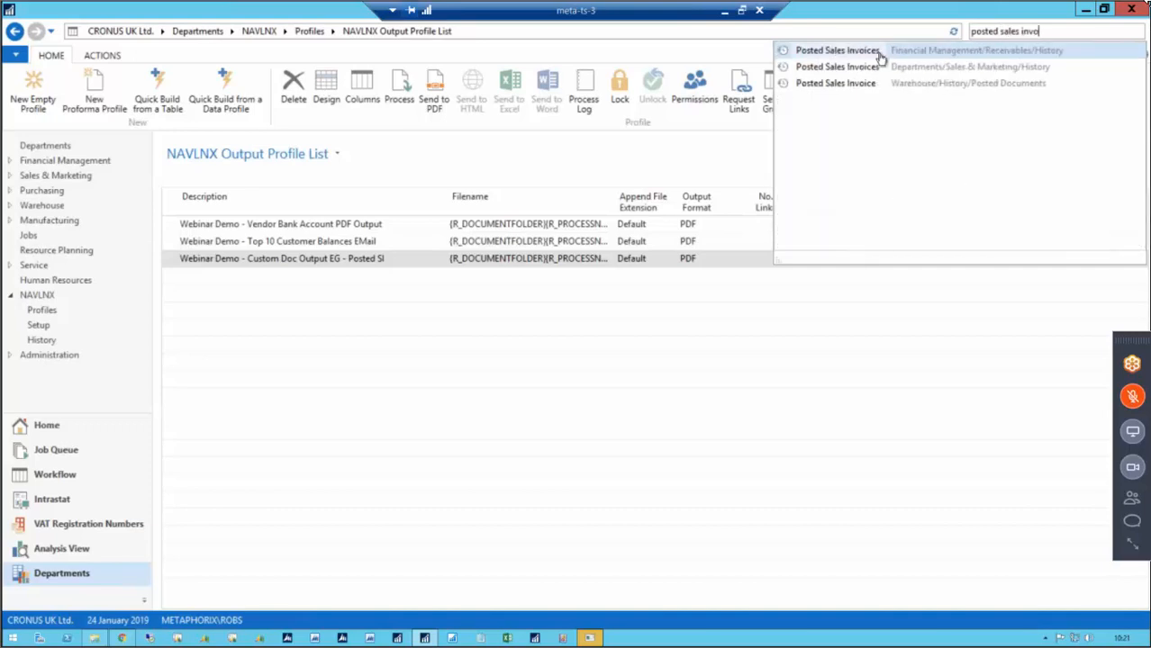
pyautogui.click(874, 54)
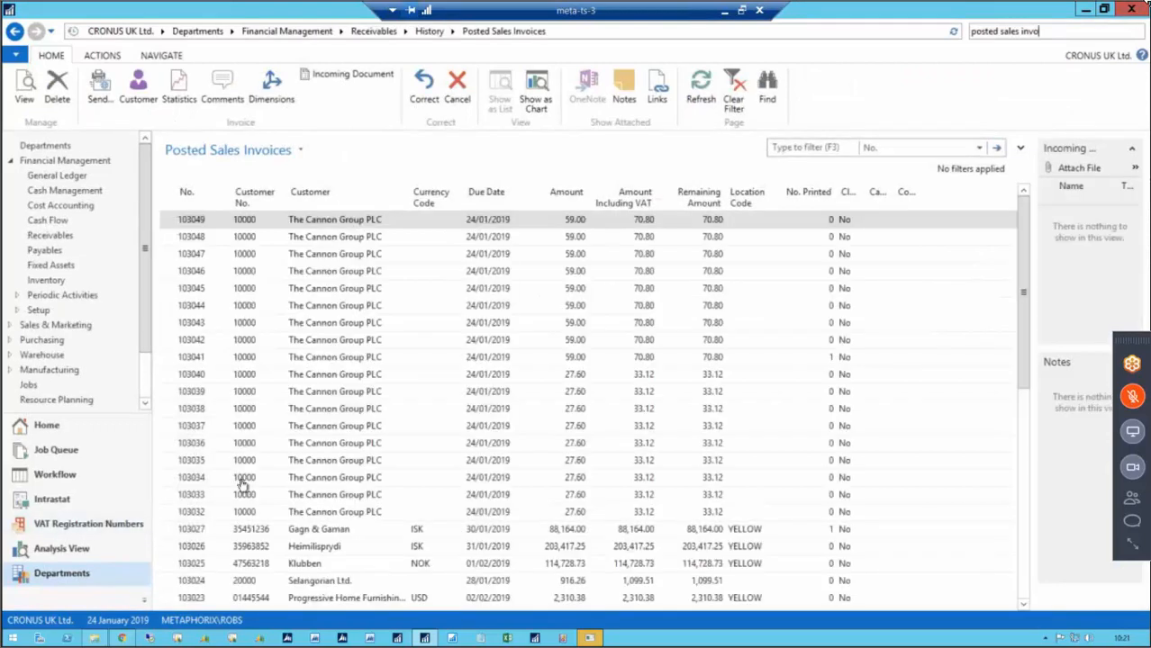
# Print posted sales invoice 103024 for Selangorian Ltd., accepting the print options and submitting the process request.
pyautogui.click(210, 583)
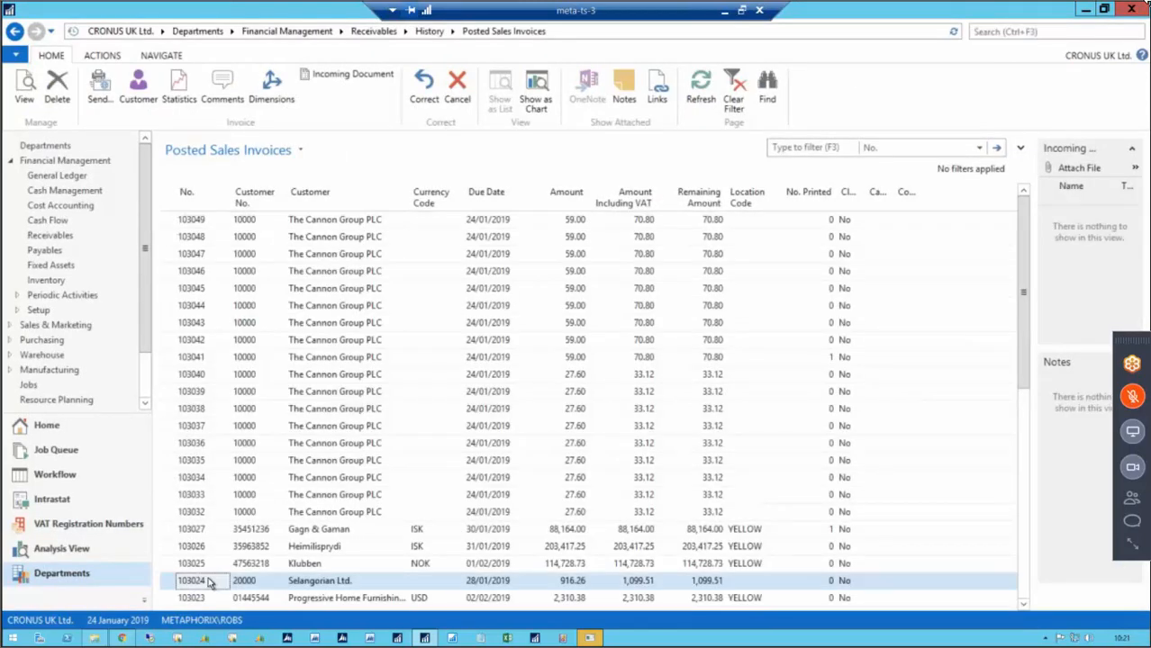
pyautogui.click(97, 56)
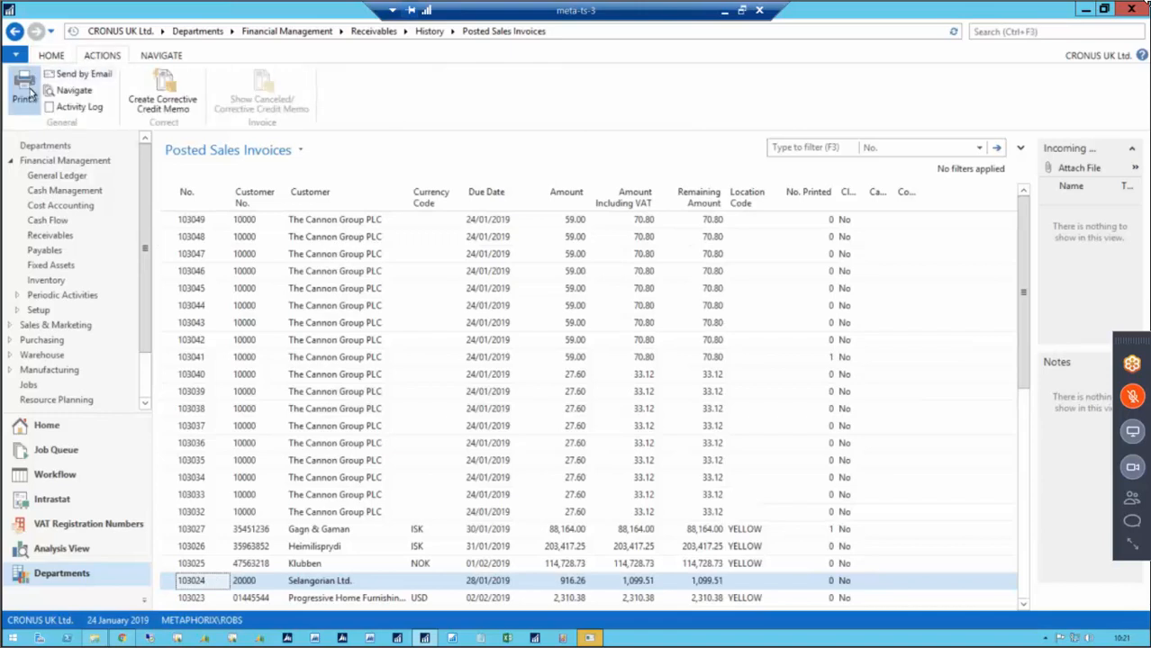
pyautogui.click(27, 90)
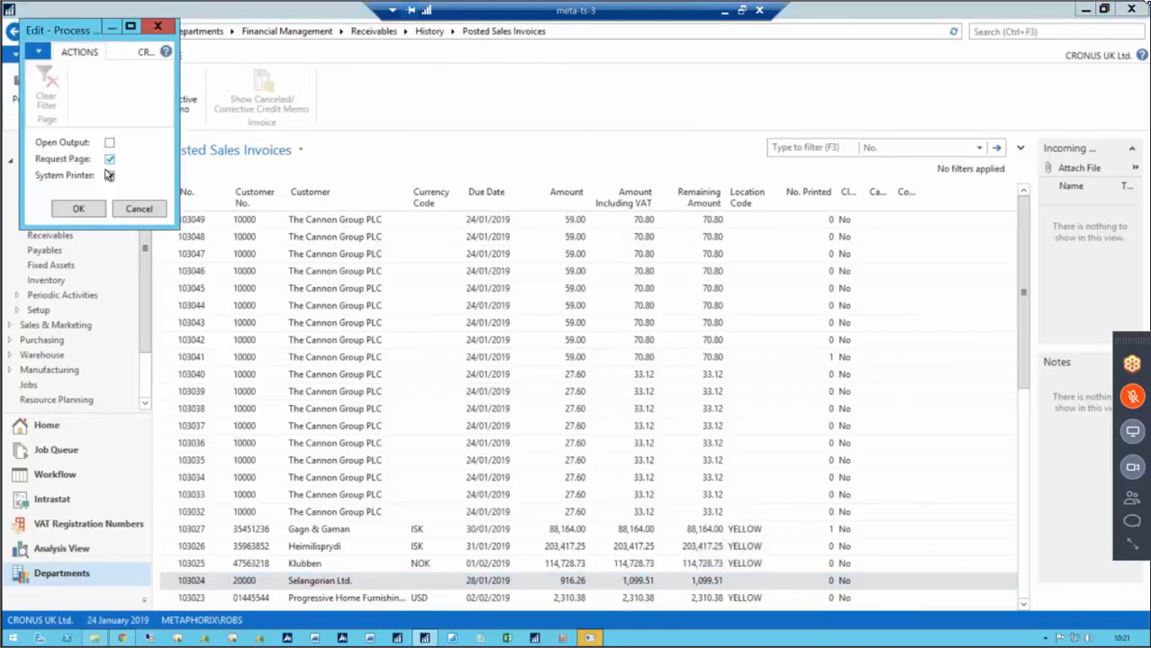
pyautogui.click(78, 209)
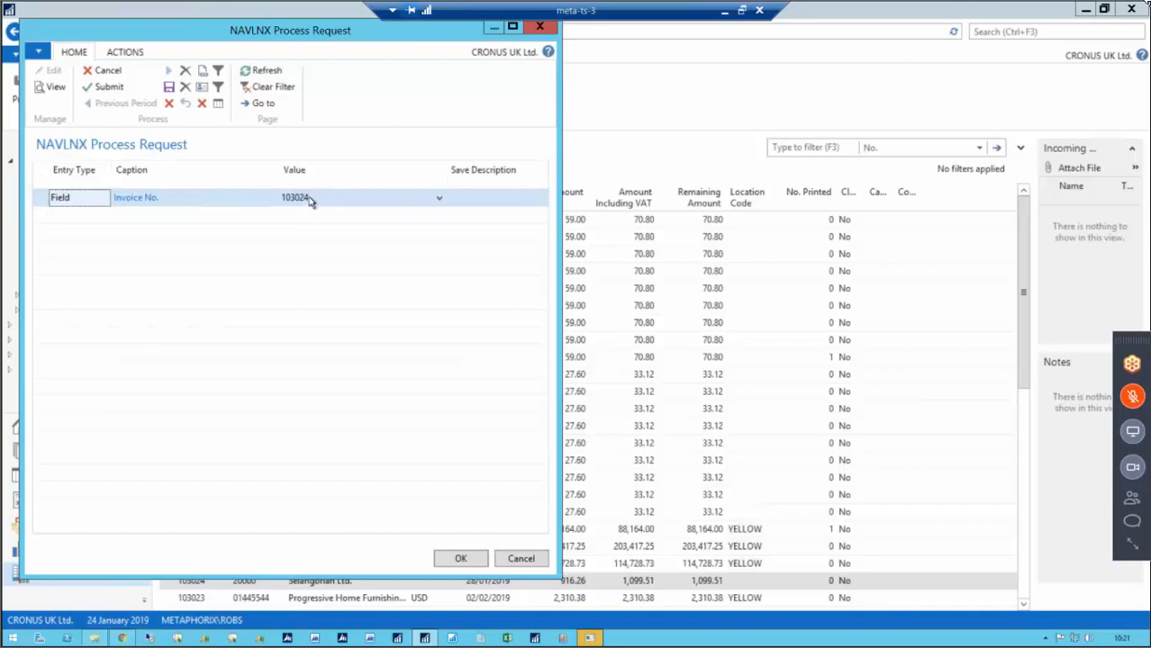
pyautogui.click(109, 88)
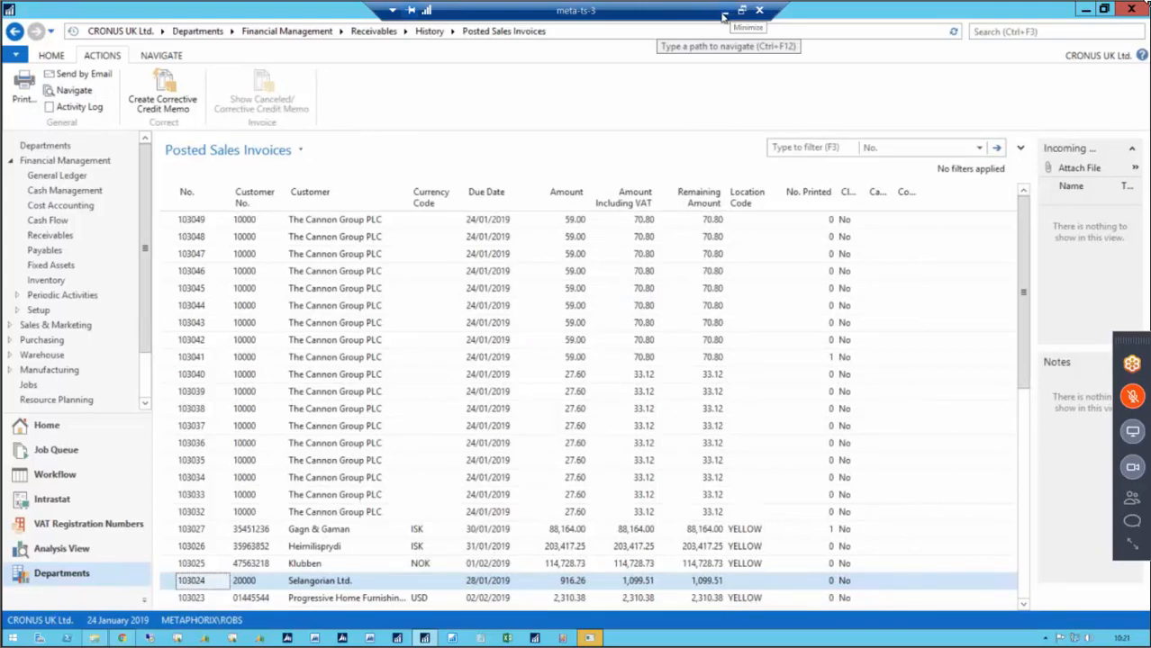
# Switch to Outlook and open the 103024.pdf attachment from the new Sales Invoice 103024 email.
pyautogui.click(723, 17)
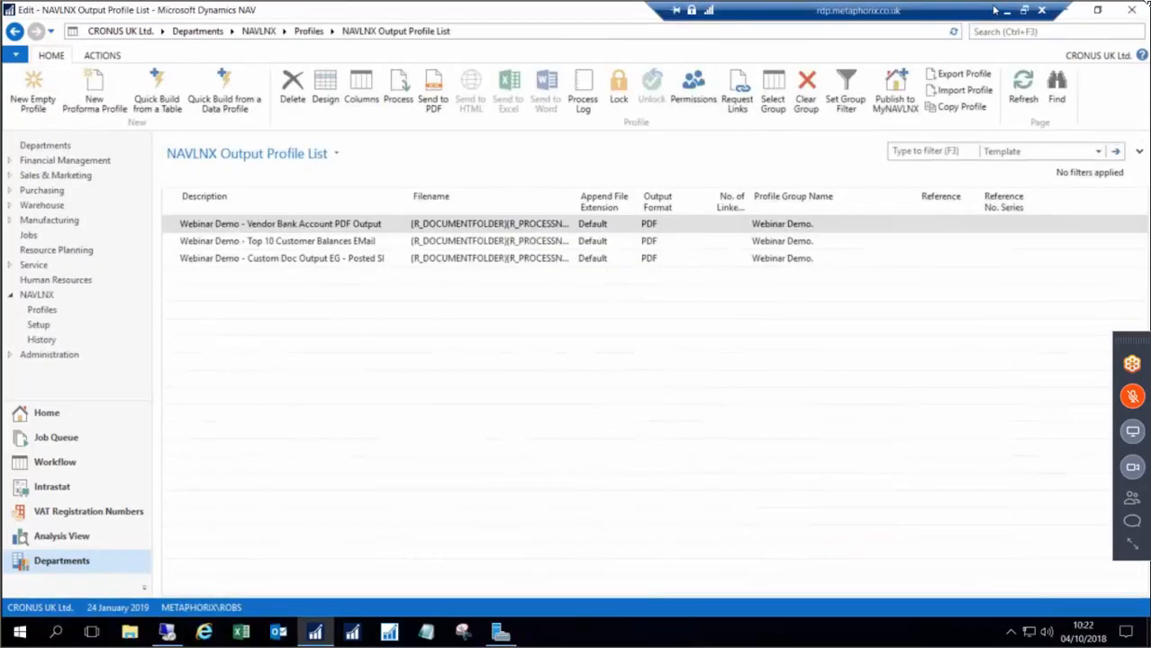
pyautogui.click(1008, 10)
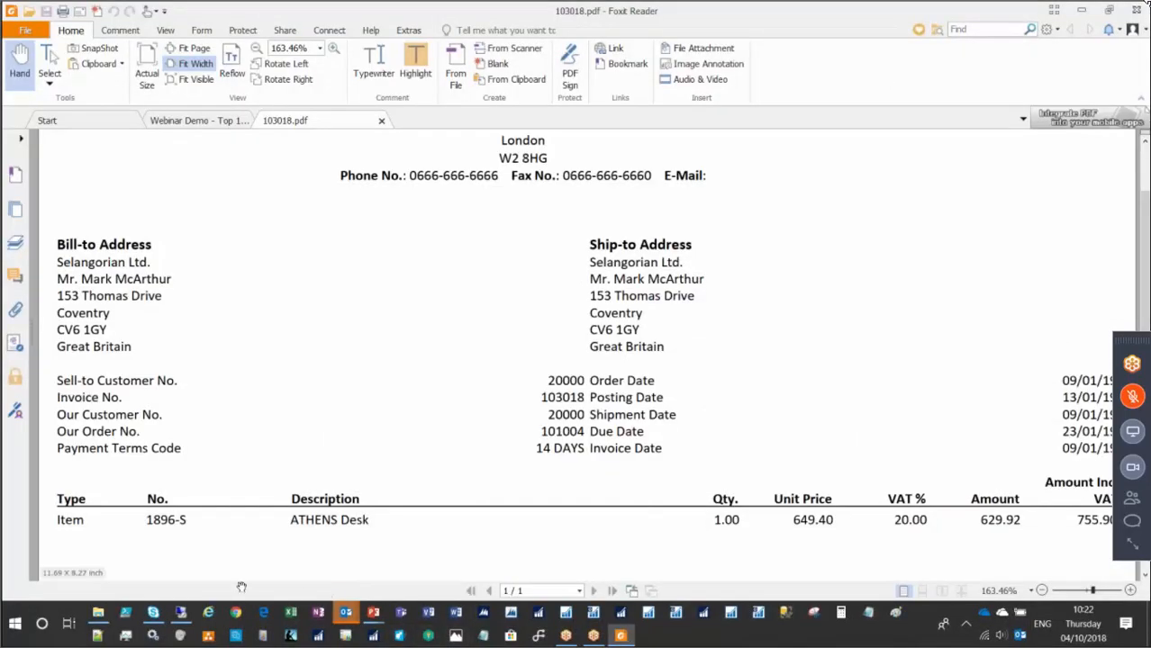
pyautogui.moveTo(350, 620)
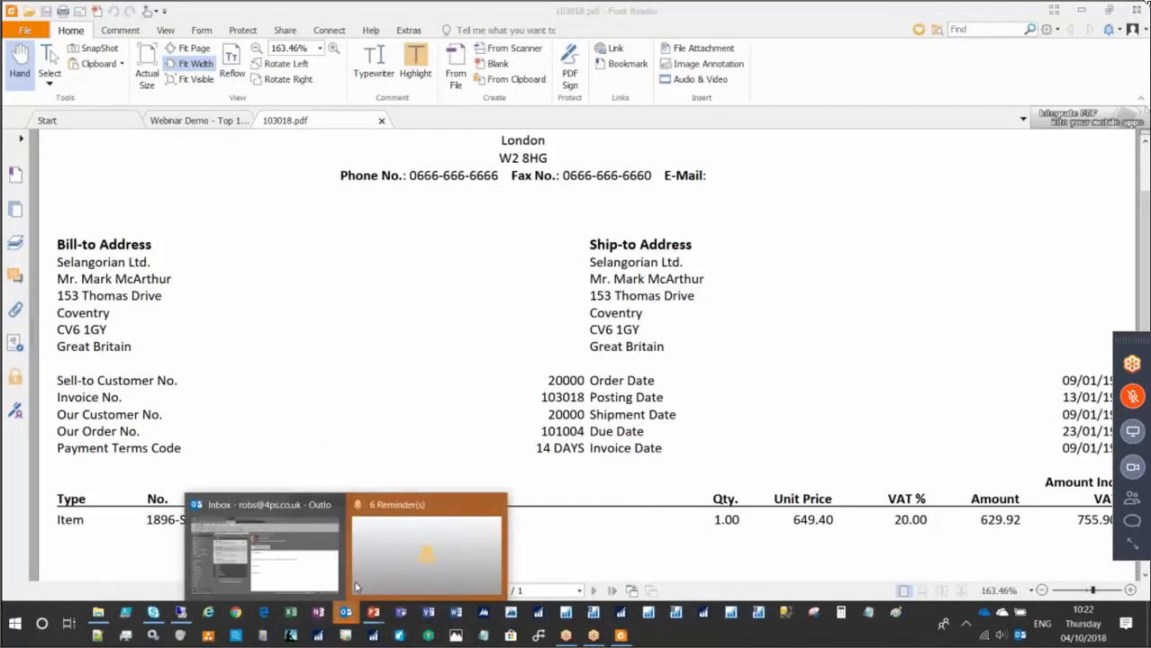
pyautogui.click(300, 583)
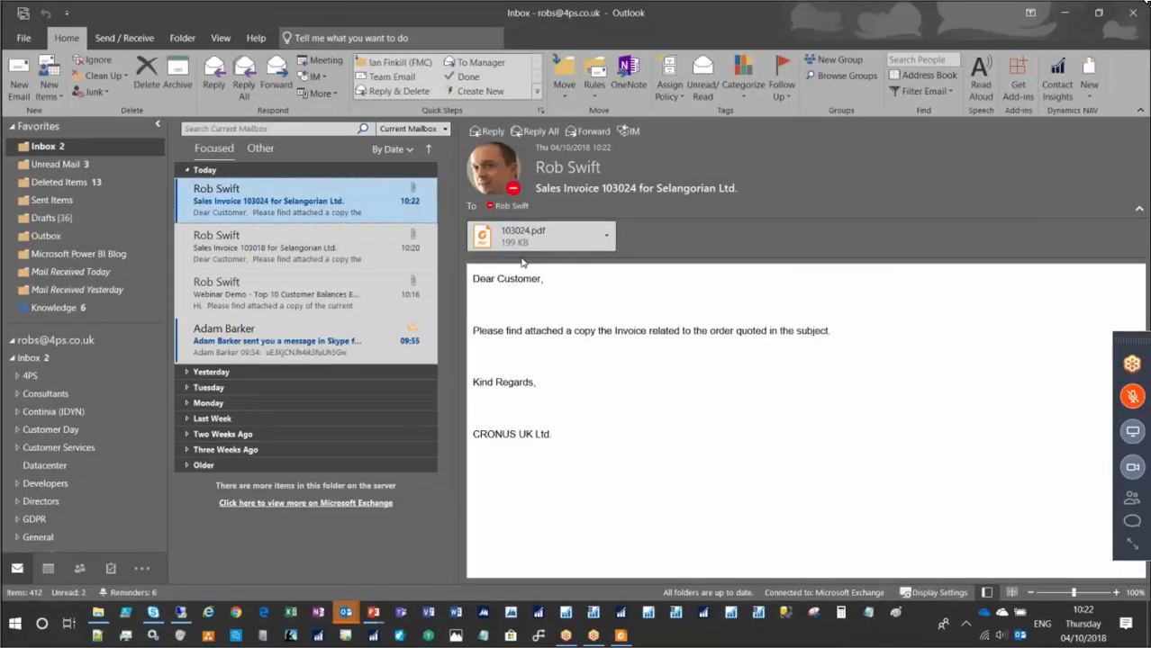
pyautogui.doubleClick(524, 237)
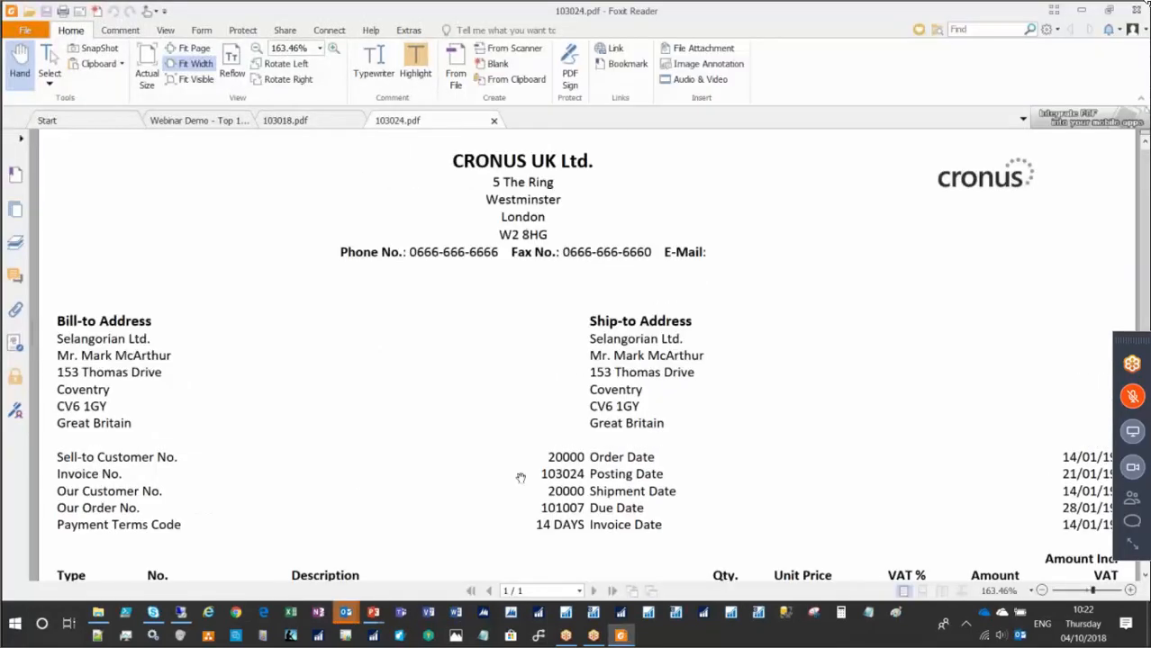
# Return to the presentation slide show and advance to the next slide.
pyautogui.click(373, 614)
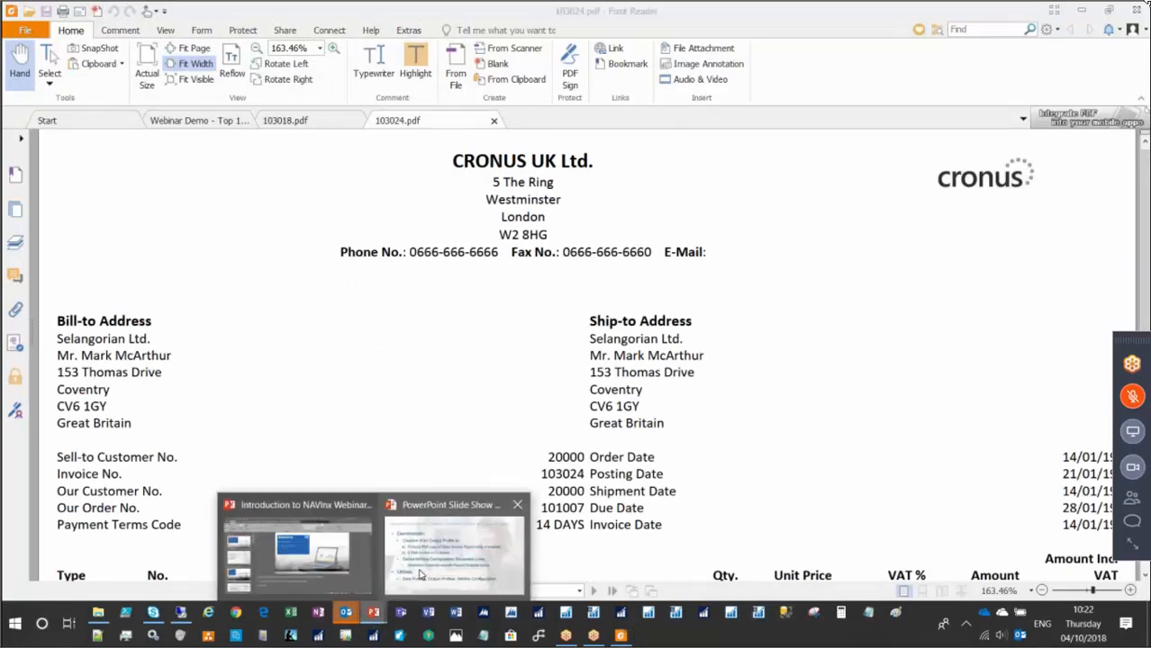
pyautogui.click(420, 575)
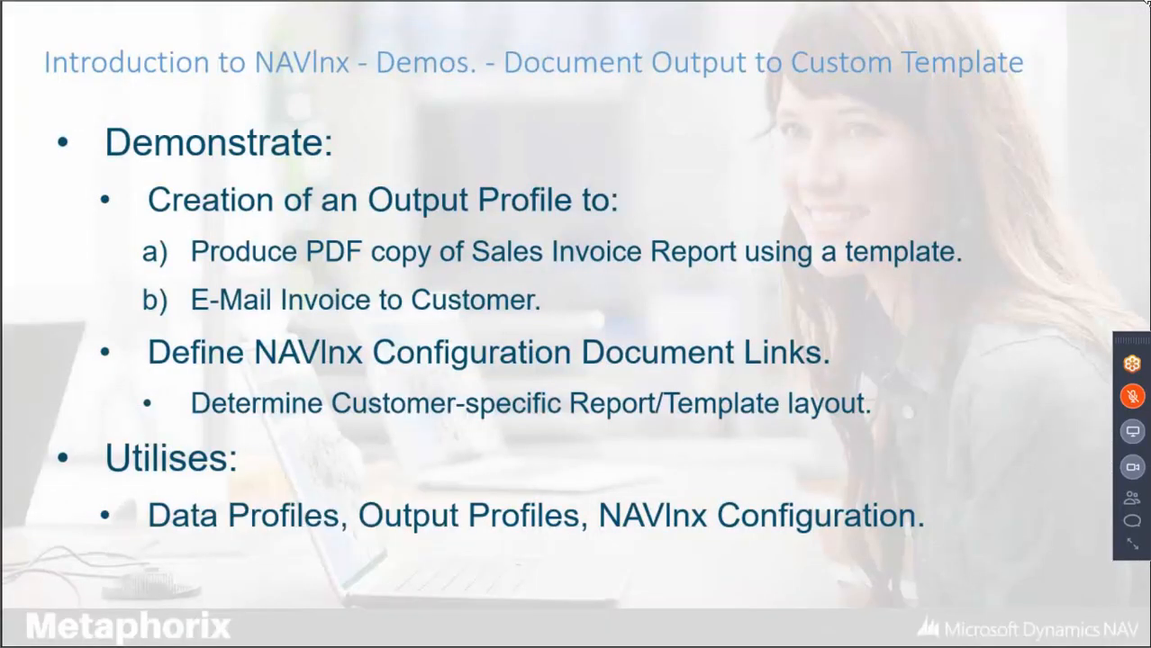
pyautogui.press('Right')
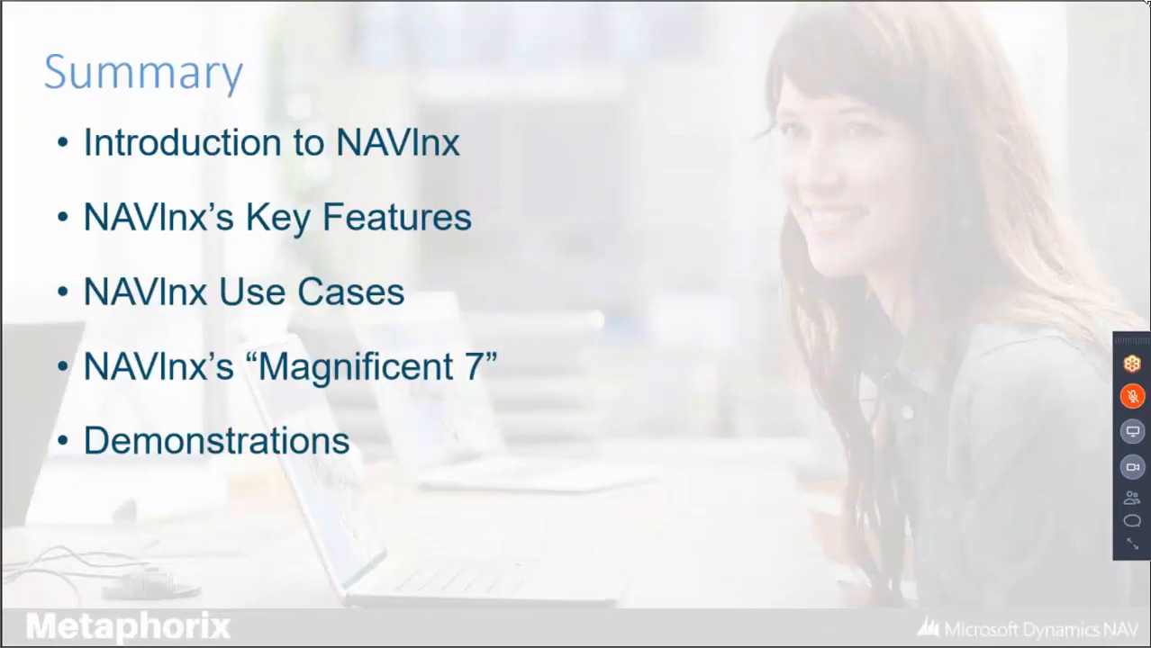